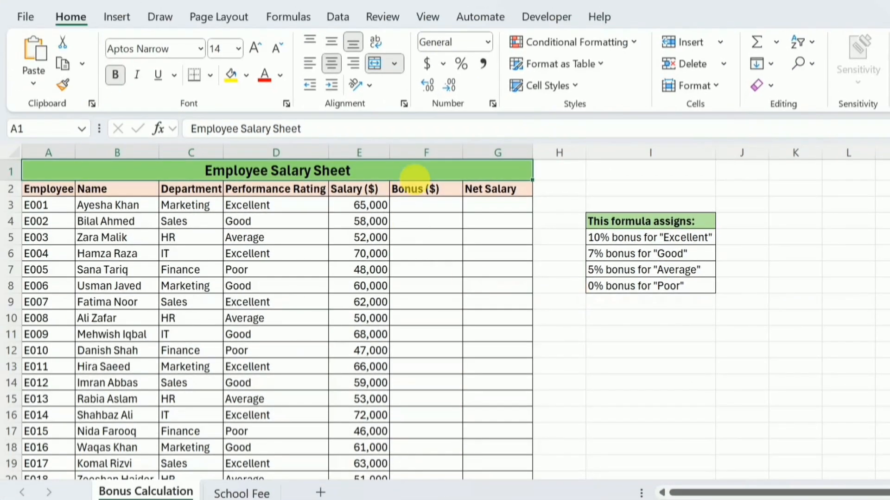
Start an IFS formula in F3 that returns 10%*E3 when D3="Excellent", ending with a comma for another condition
{"action": "left_click", "coordinate": [449, 211]}
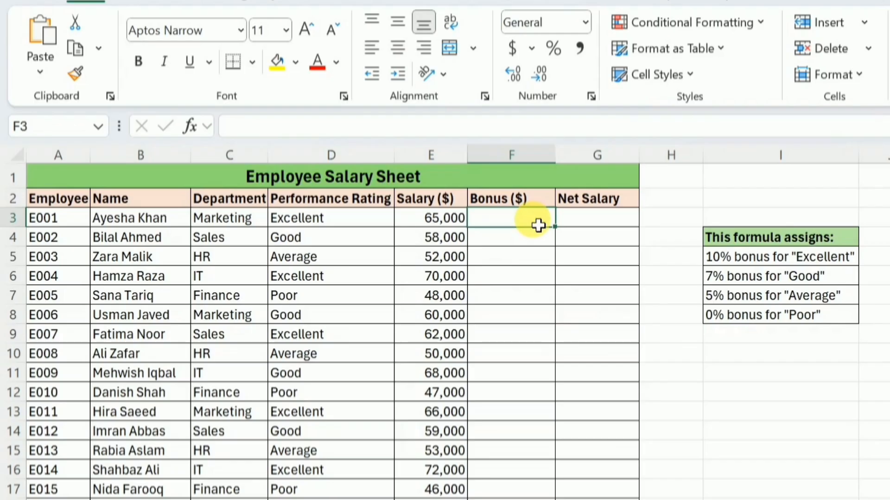
{"action": "type", "text": "=ifs"}
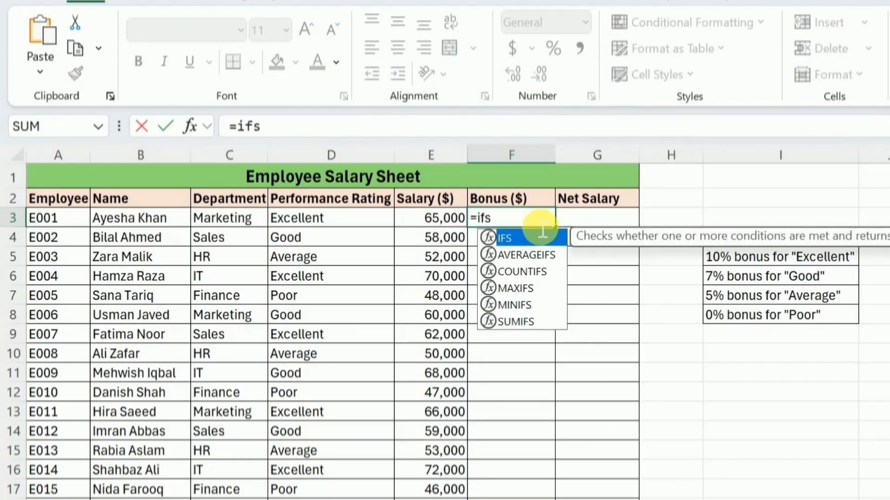
{"action": "key", "text": "Tab"}
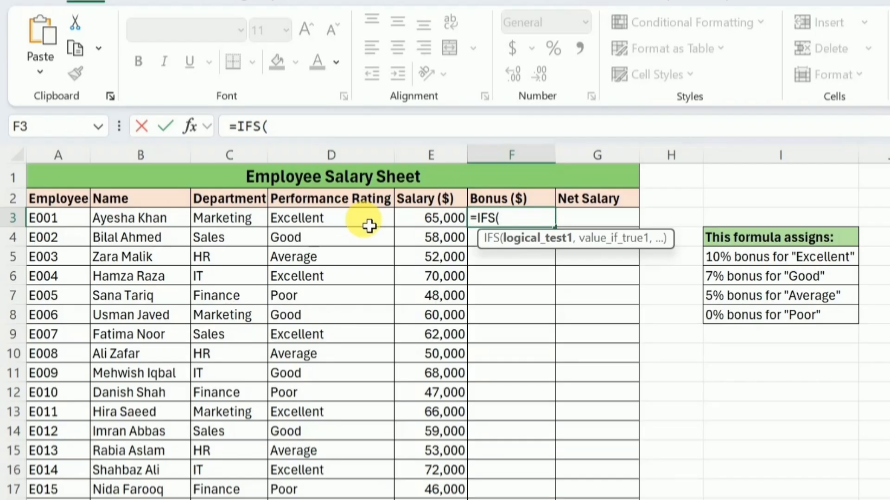
{"action": "left_click", "coordinate": [369, 227]}
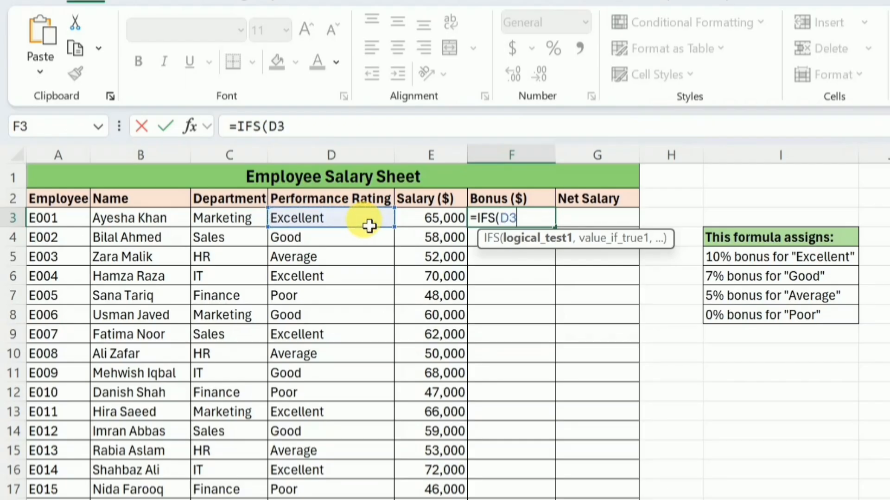
{"action": "type", "text": ",\""}
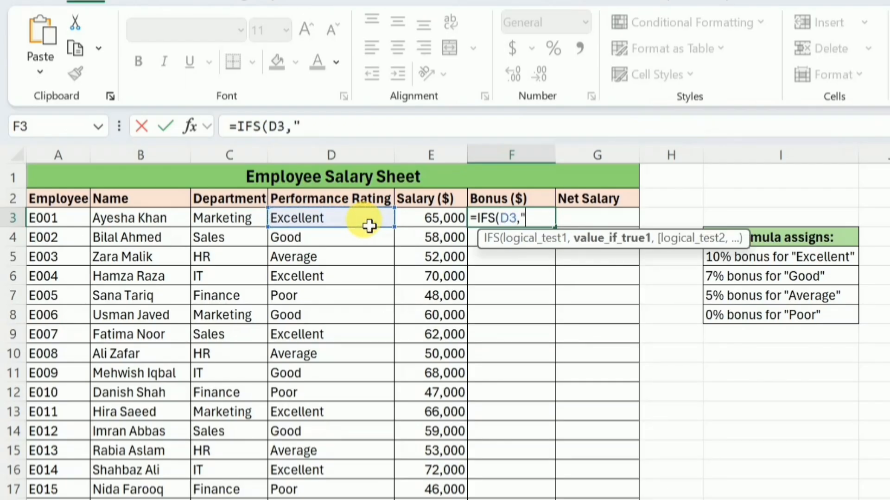
{"action": "type", "text": "Excellent"}
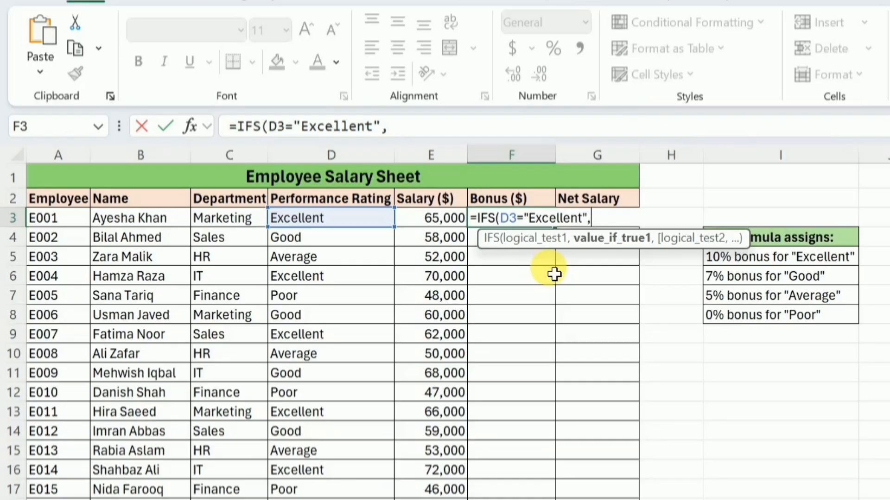
{"action": "type", "text": "10%*"}
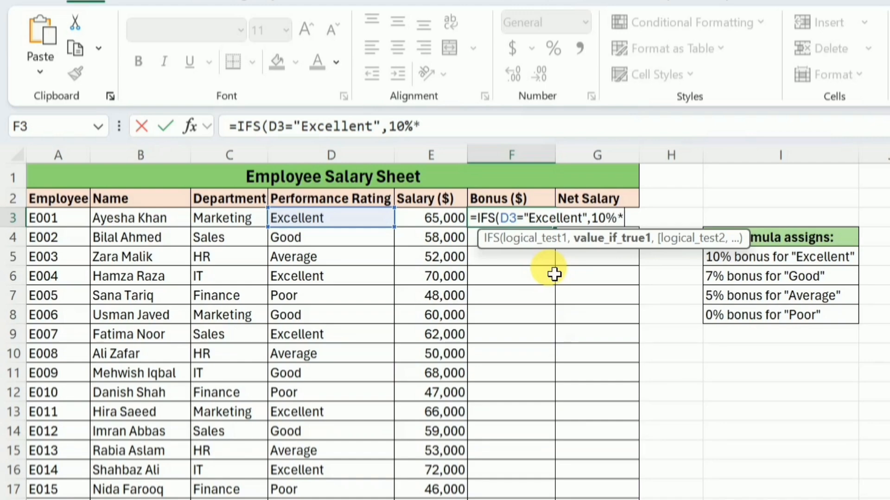
{"action": "left_click", "coordinate": [430, 221]}
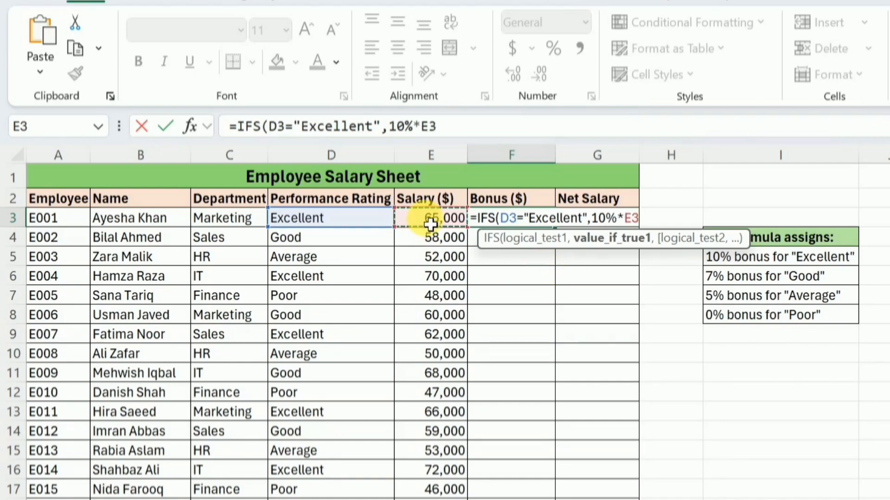
{"action": "type", "text": ","}
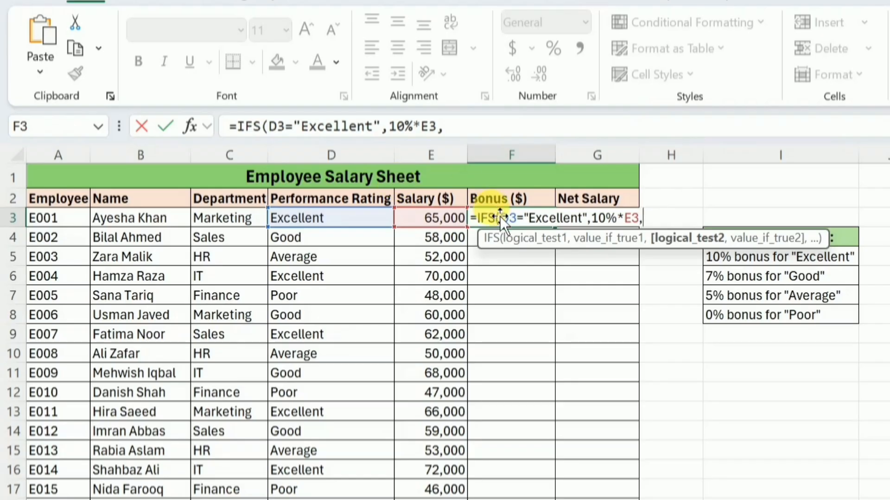
Append a copy of the Excellent condition to the F3 formula and change it to D3="Good" with 7%*E3
{"action": "left_click_drag", "start_coordinate": [509, 217], "coordinate": [651, 227]}
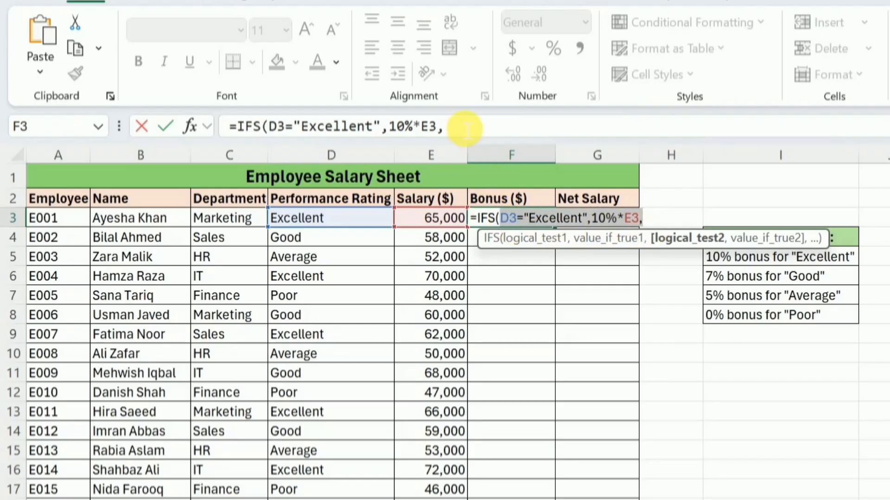
{"action": "left_click", "coordinate": [466, 135]}
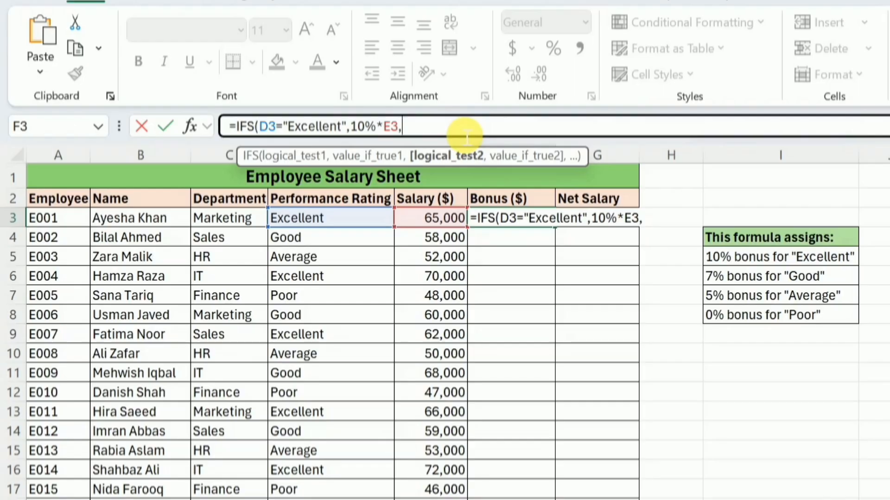
{"action": "key", "text": "ctrl+v"}
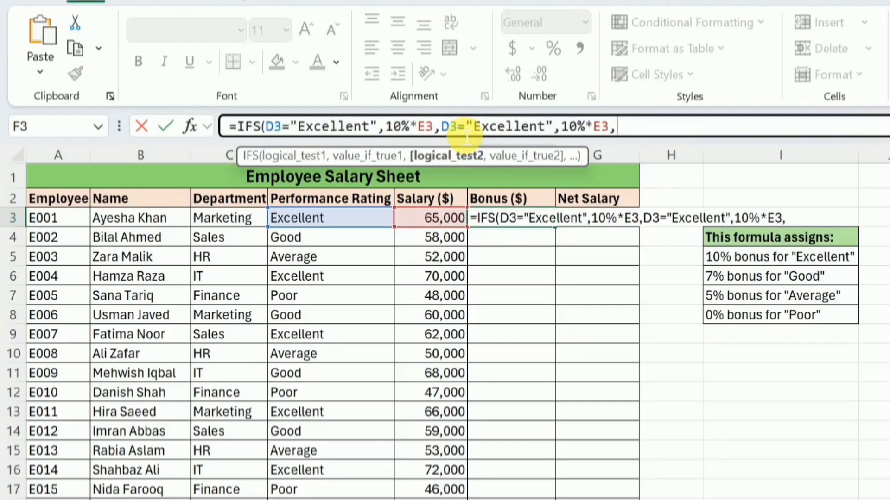
{"action": "left_click", "coordinate": [549, 133]}
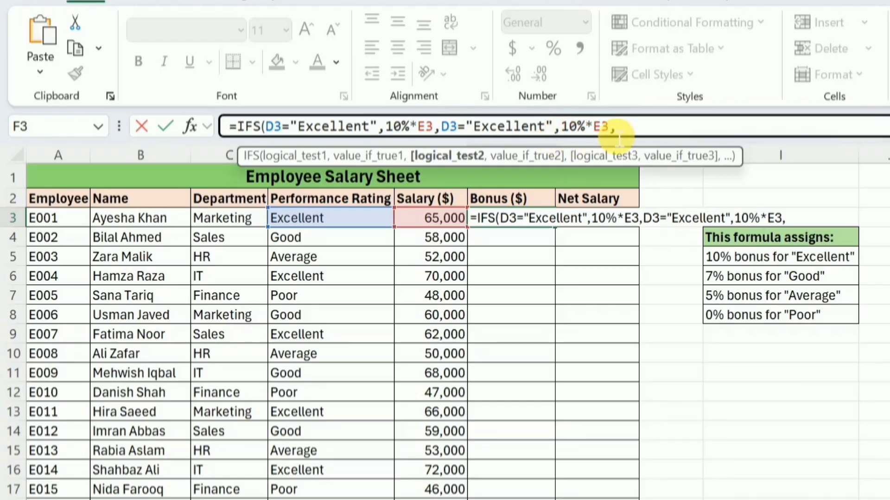
{"action": "key", "text": "BackSpace"}
{"action": "key", "text": "BackSpace"}
{"action": "key", "text": "BackSpace"}
{"action": "key", "text": "BackSpace"}
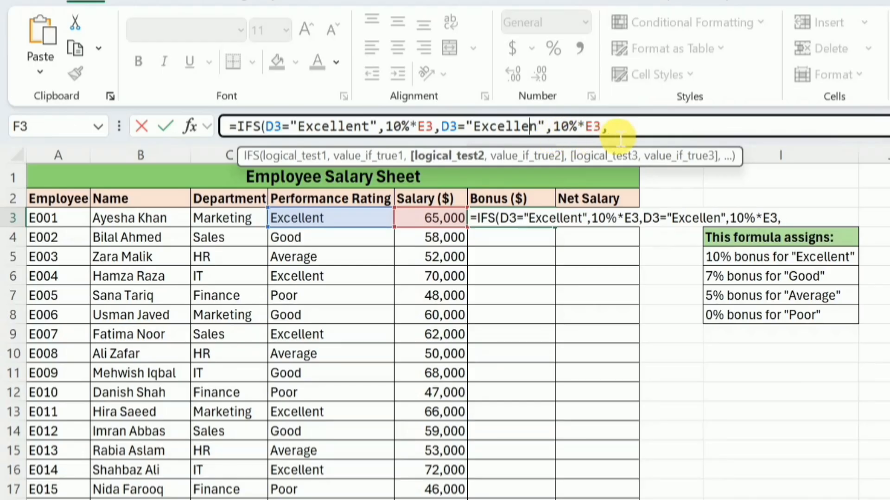
{"action": "key", "text": "BackSpace"}
{"action": "key", "text": "BackSpace"}
{"action": "key", "text": "BackSpace"}
{"action": "key", "text": "BackSpace"}
{"action": "key", "text": "BackSpace"}
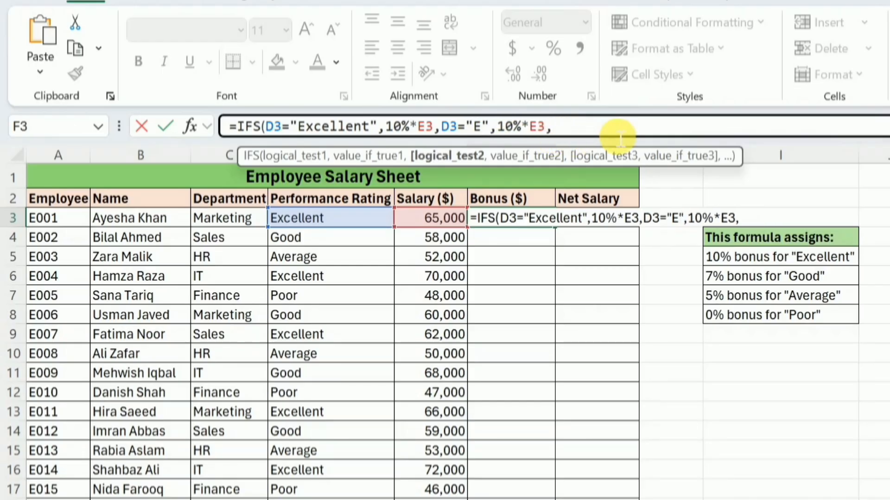
{"action": "type", "text": "Good"}
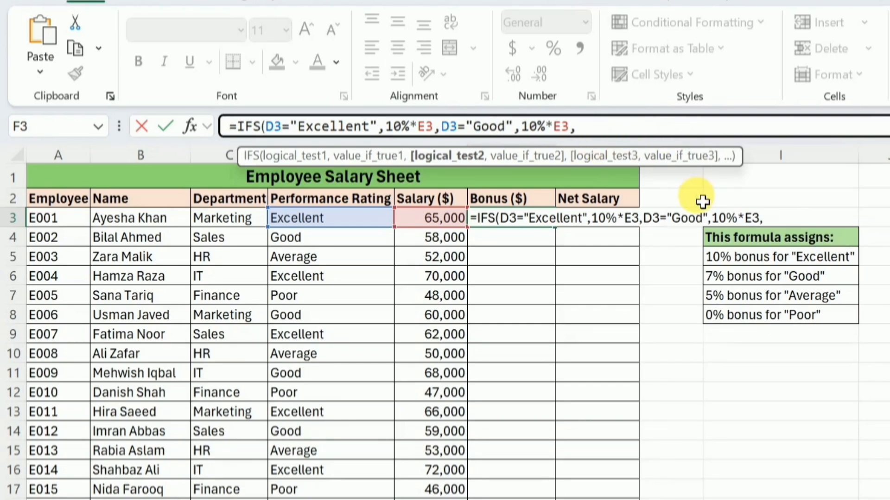
{"action": "left_click", "coordinate": [539, 130]}
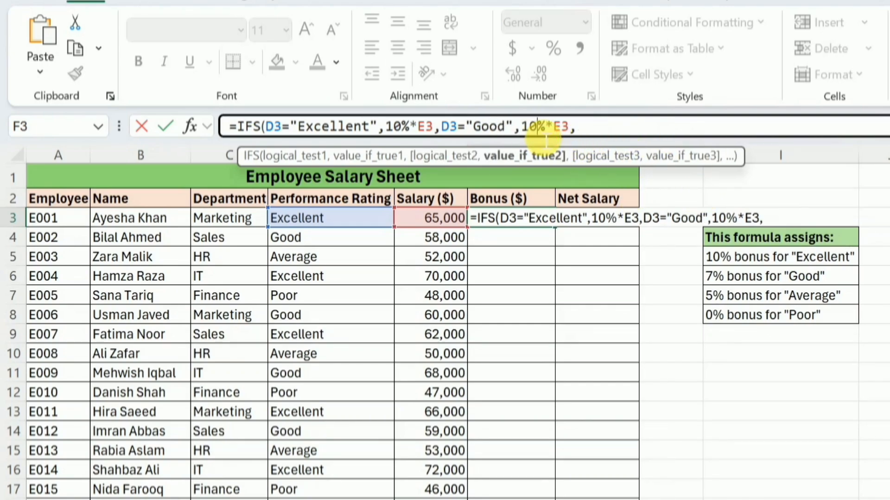
{"action": "key", "text": "BackSpace"}
{"action": "key", "text": "BackSpace"}
{"action": "type", "text": "7"}
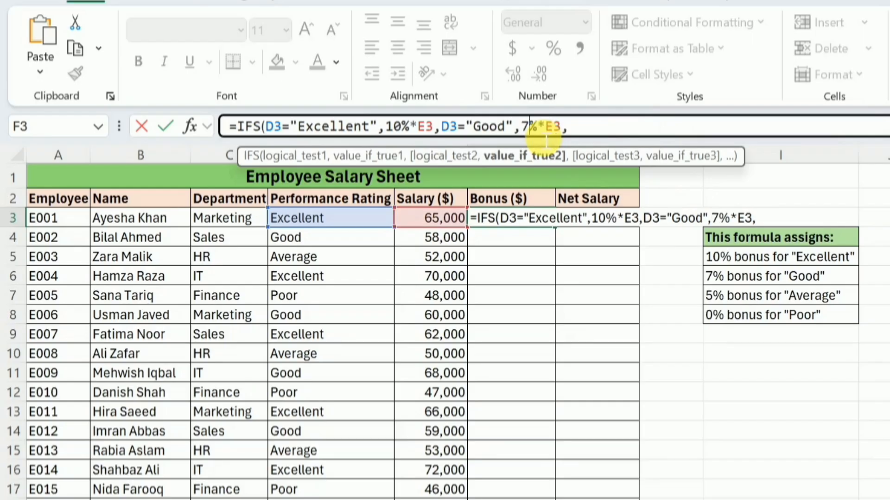
Append another copy of the Excellent condition as the third test and change it to D3="Average" with 5%*E3
{"action": "left_click", "coordinate": [593, 133]}
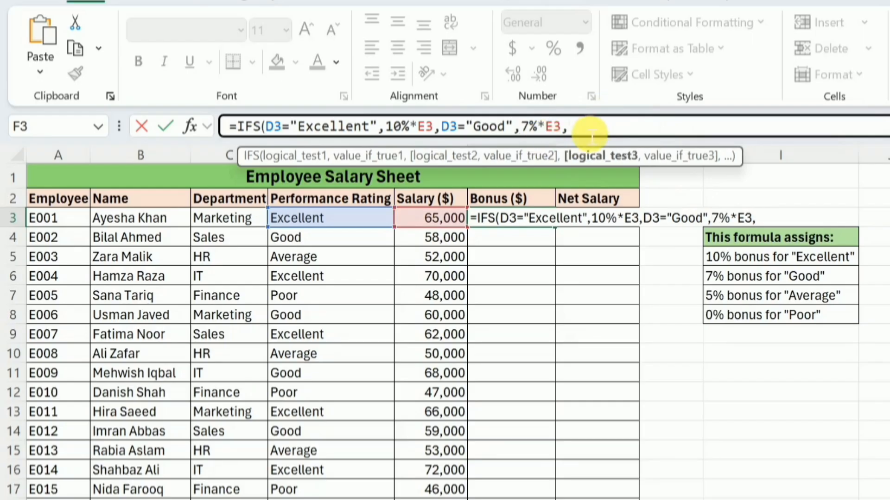
{"action": "key", "text": "ctrl+v"}
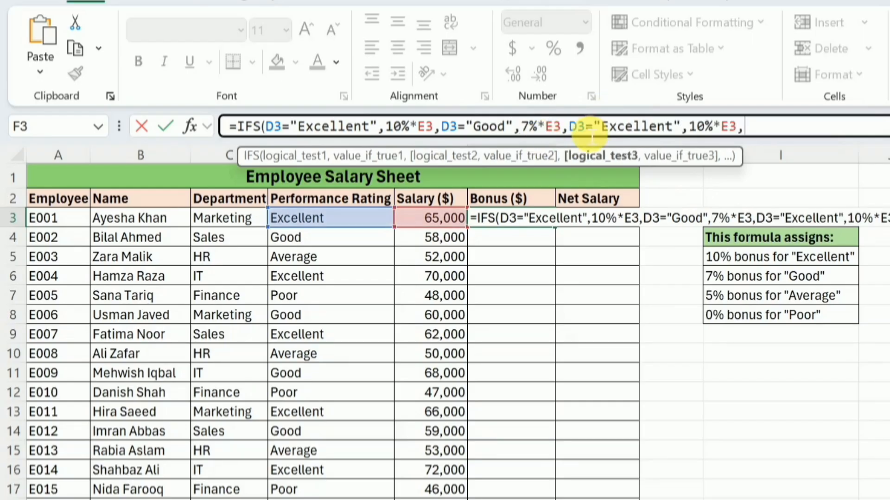
{"action": "left_click", "coordinate": [675, 134]}
{"action": "key", "text": "BackSpace"}
{"action": "key", "text": "BackSpace"}
{"action": "key", "text": "BackSpace"}
{"action": "key", "text": "BackSpace"}
{"action": "key", "text": "BackSpace"}
{"action": "key", "text": "BackSpace"}
{"action": "key", "text": "BackSpace"}
{"action": "key", "text": "BackSpace"}
{"action": "key", "text": "BackSpace"}
{"action": "type", "text": "Average"}
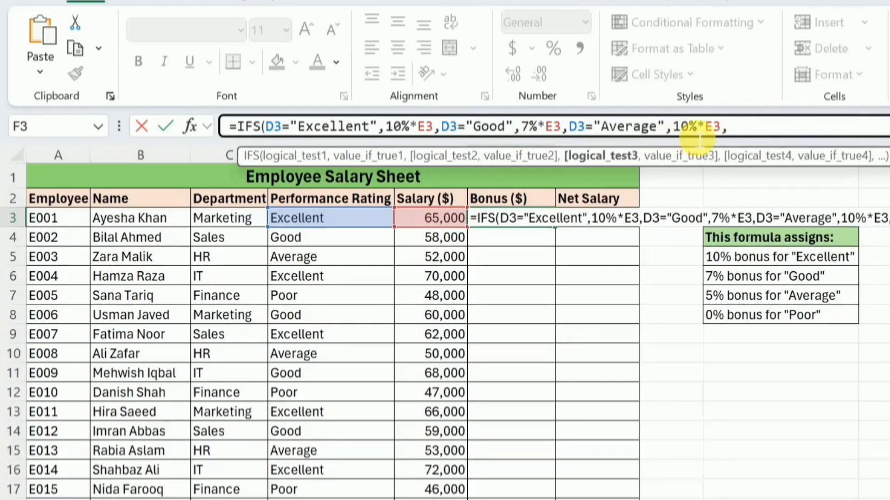
{"action": "left_click", "coordinate": [689, 136]}
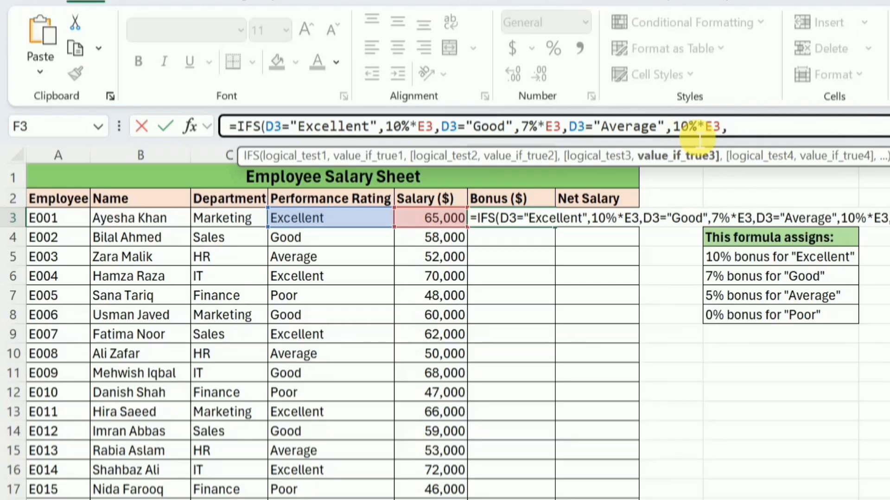
{"action": "key", "text": "BackSpace"}
{"action": "key", "text": "BackSpace"}
{"action": "type", "text": "5"}
Append a fourth copy of the condition to the formula and change it to D3="Poor" with 0%*E3
{"action": "left_click", "coordinate": [751, 136]}
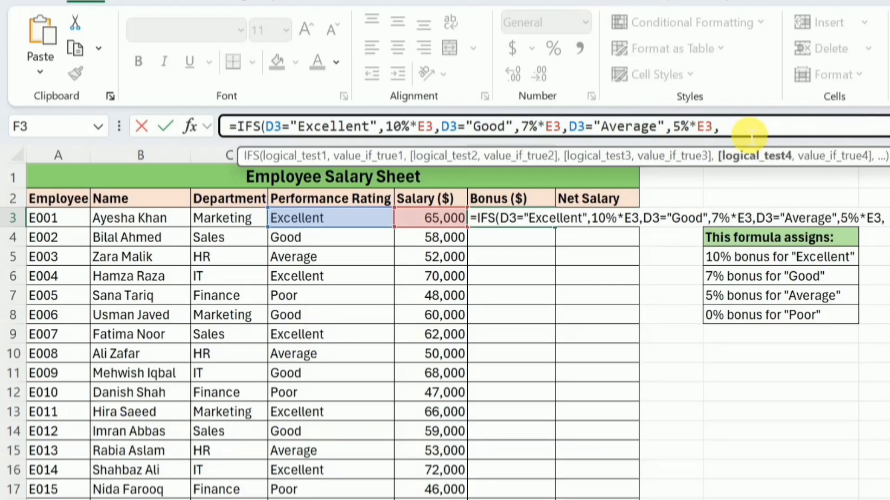
{"action": "key", "text": "ctrl+v"}
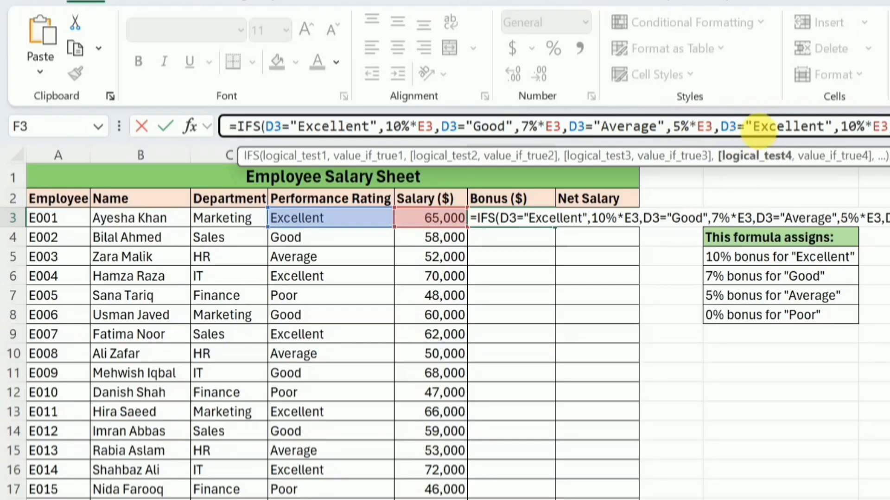
{"action": "left_click", "coordinate": [834, 134]}
{"action": "key", "text": "BackSpace"}
{"action": "key", "text": "BackSpace"}
{"action": "key", "text": "BackSpace"}
{"action": "key", "text": "BackSpace"}
{"action": "key", "text": "BackSpace"}
{"action": "key", "text": "BackSpace"}
{"action": "key", "text": "BackSpace"}
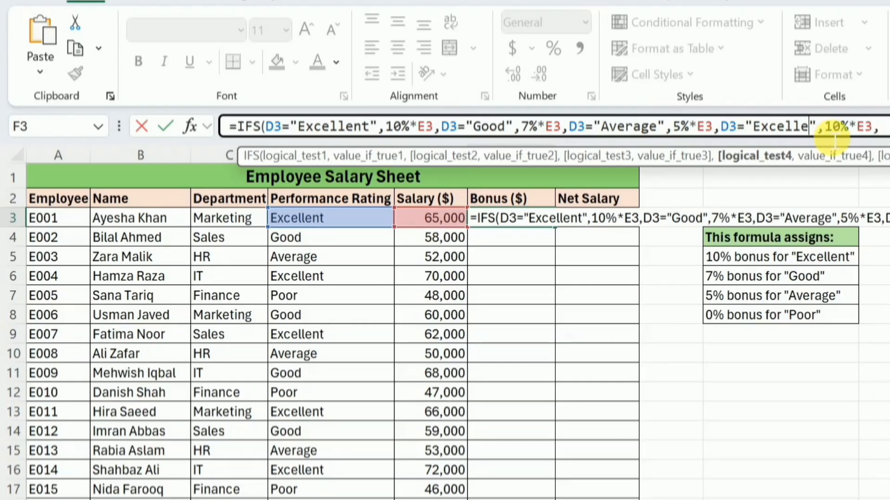
{"action": "key", "text": "BackSpace"}
{"action": "key", "text": "BackSpace"}
{"action": "type", "text": "Poor"}
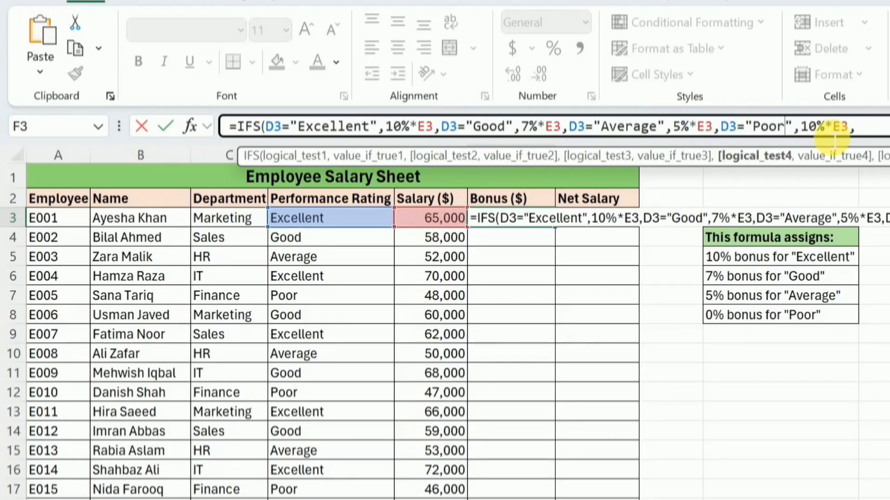
{"action": "left_click", "coordinate": [823, 139]}
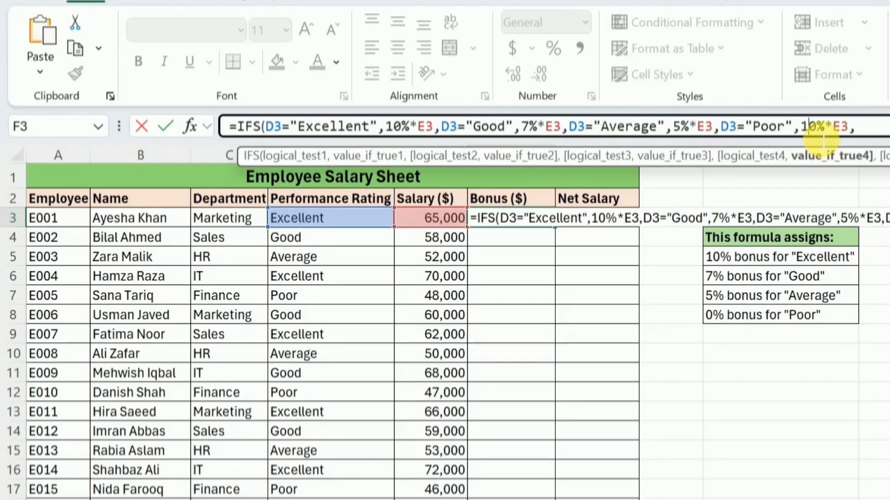
{"action": "key", "text": "BackSpace"}
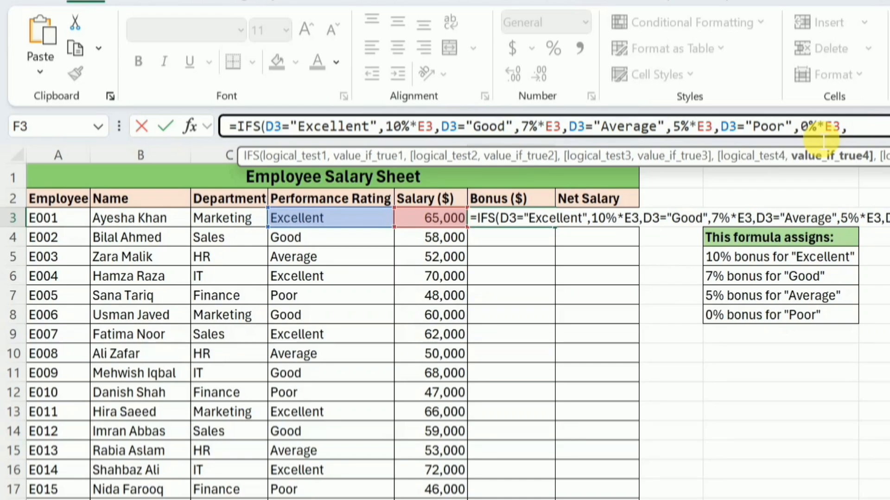
Replace the trailing comma with a closing parenthesis, enter the IFS formula in F3, and fill it down the Bonus column
{"action": "left_click", "coordinate": [855, 134]}
{"action": "type", "text": ","}
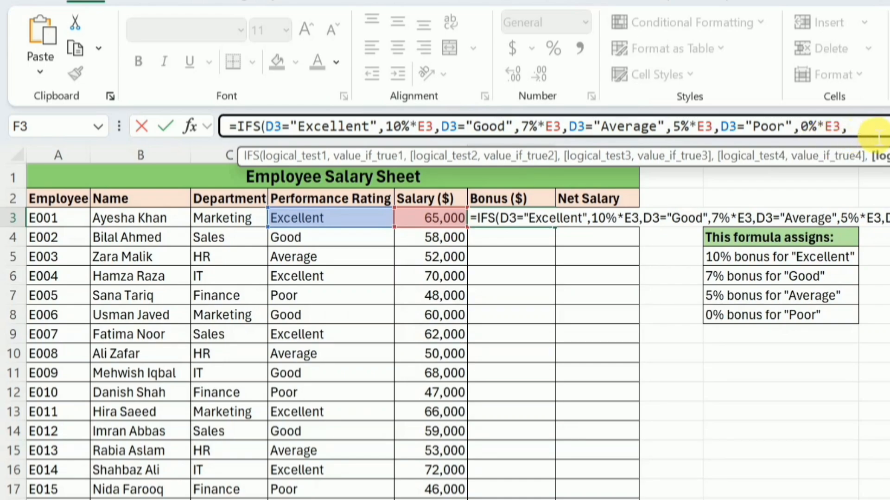
{"action": "key", "text": "BackSpace"}
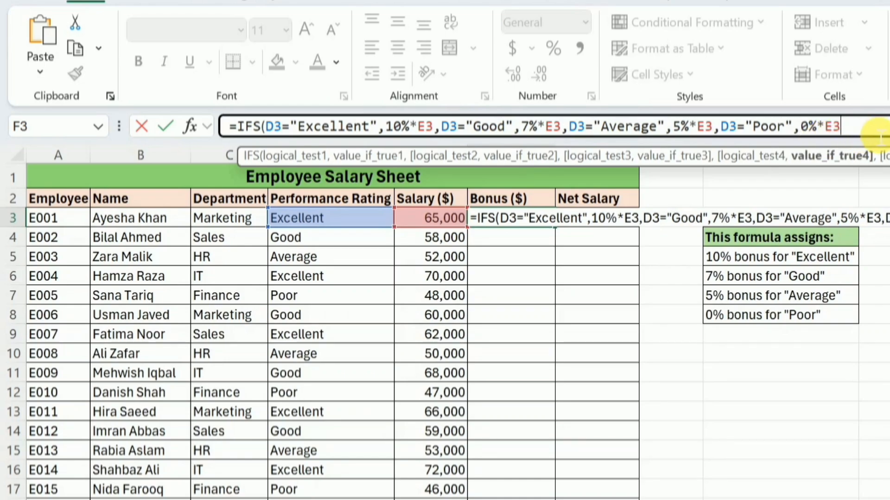
{"action": "type", "text": ")"}
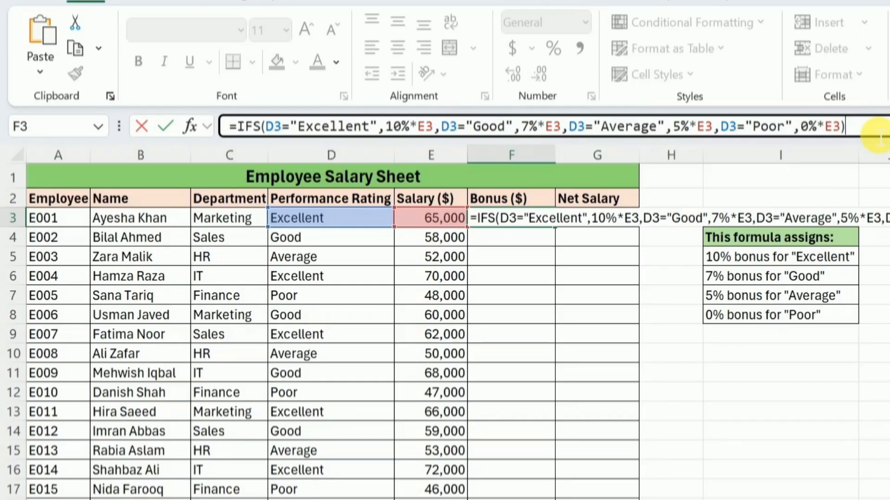
{"action": "key", "text": "Return"}
{"action": "key", "text": "Up"}
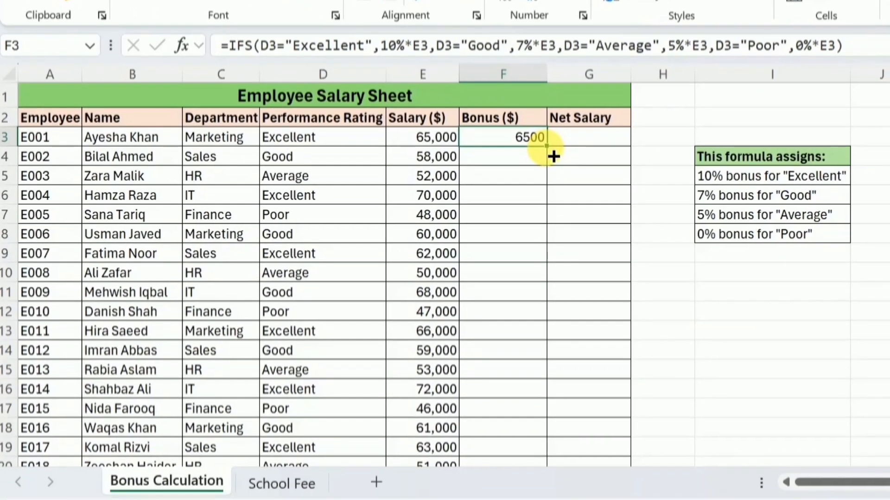
{"action": "double_click", "coordinate": [556, 228]}
Enter =SUM(E3:F3) in G3 to add the first employee's salary and bonus
{"action": "left_click", "coordinate": [589, 148]}
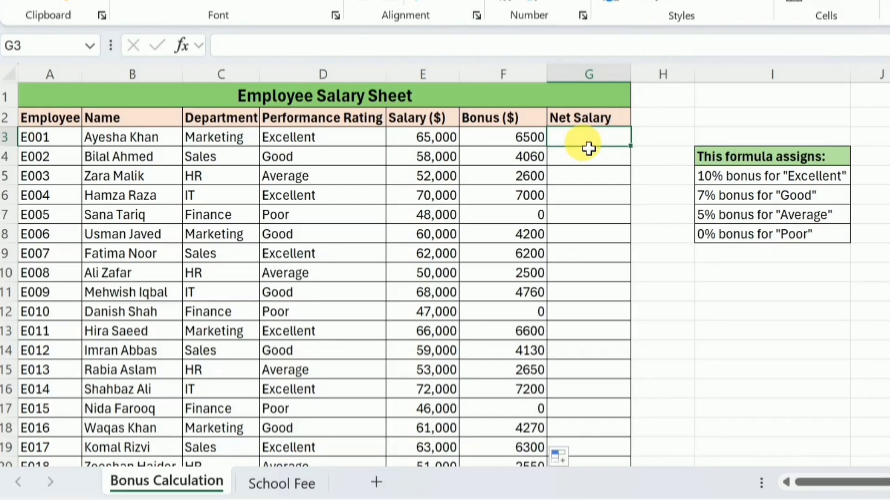
{"action": "type", "text": "=sum"}
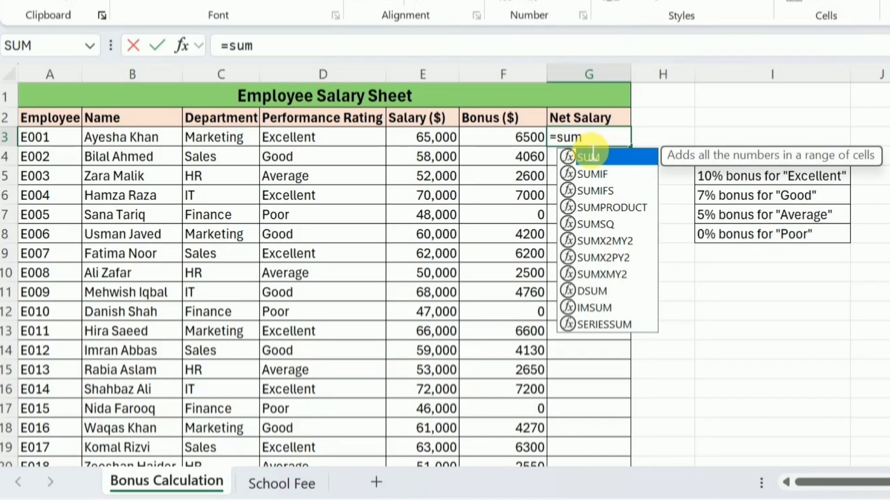
{"action": "type", "text": "("}
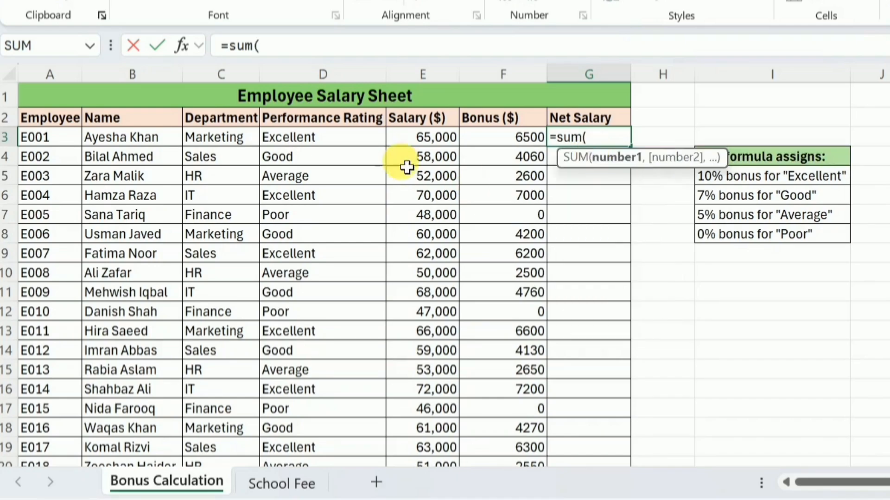
{"action": "left_click", "coordinate": [437, 143]}
{"action": "left_click_drag", "start_coordinate": [438, 146], "coordinate": [506, 145]}
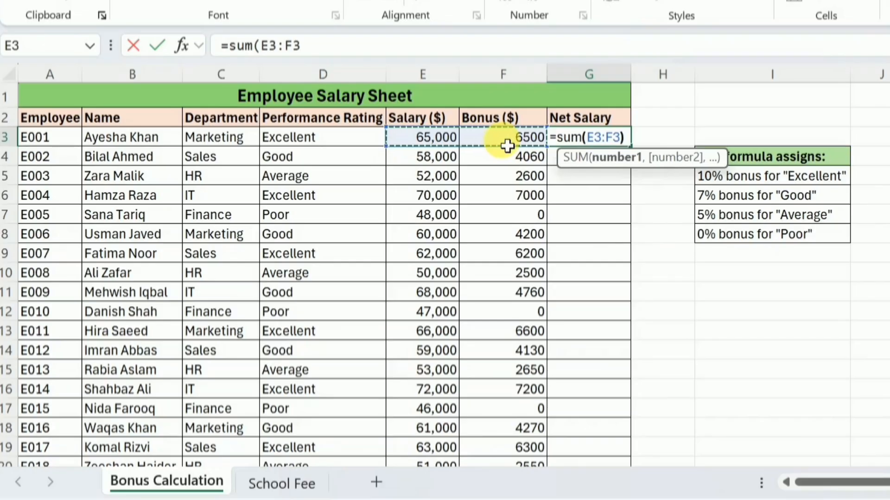
{"action": "key", "text": "Return"}
Fill the G3 sum formula down the Net Salary column for all employees and reselect G3
{"action": "left_click", "coordinate": [577, 138]}
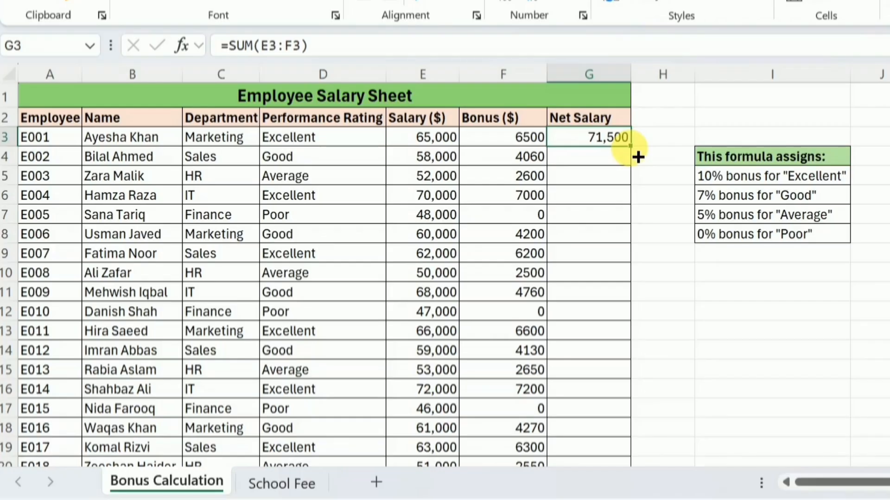
{"action": "double_click", "coordinate": [631, 148]}
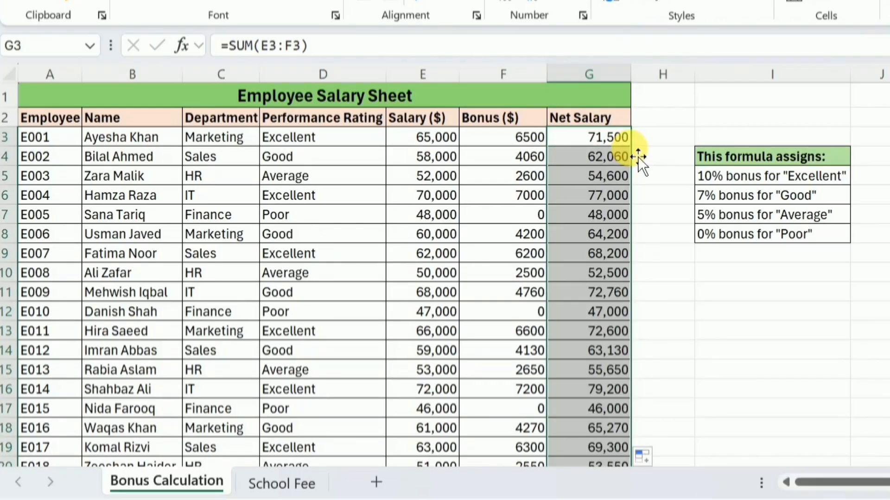
{"action": "left_click", "coordinate": [576, 138]}
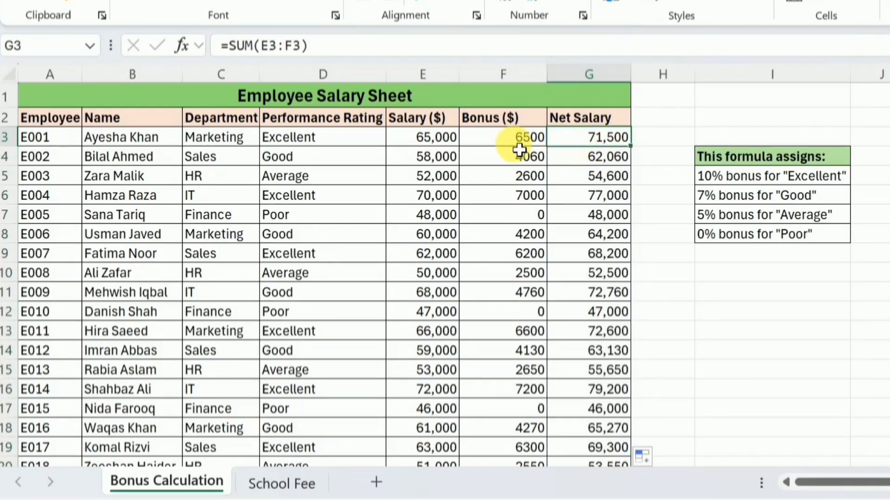